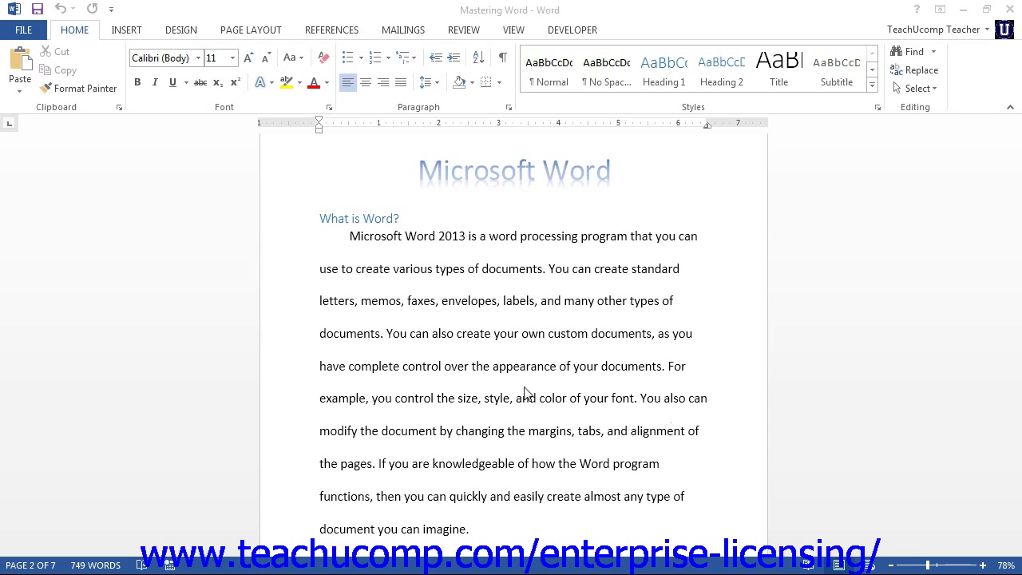
Step: Open Word Options from the File backstage of the Mastering Word document
click(21, 30)
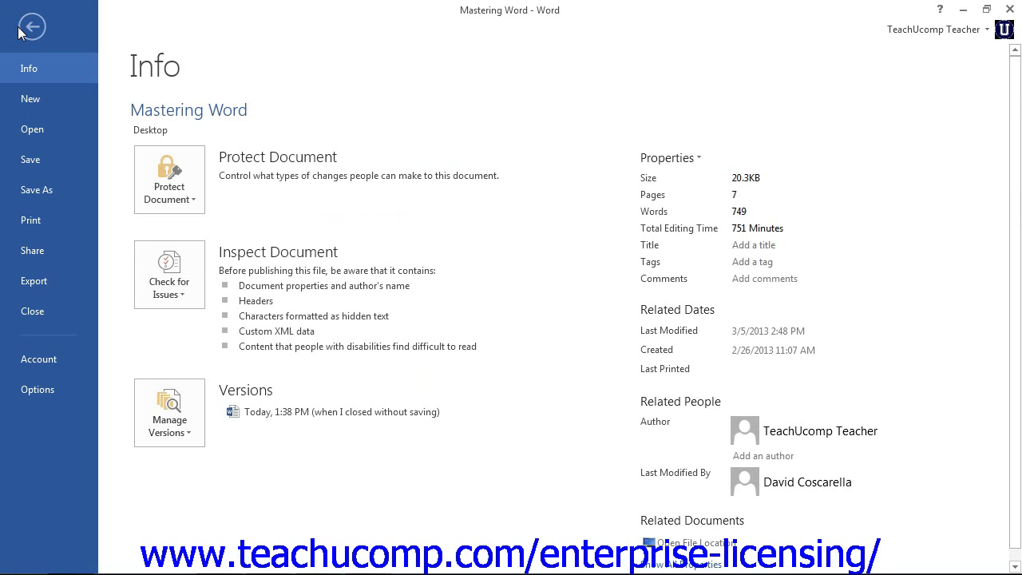
click(37, 390)
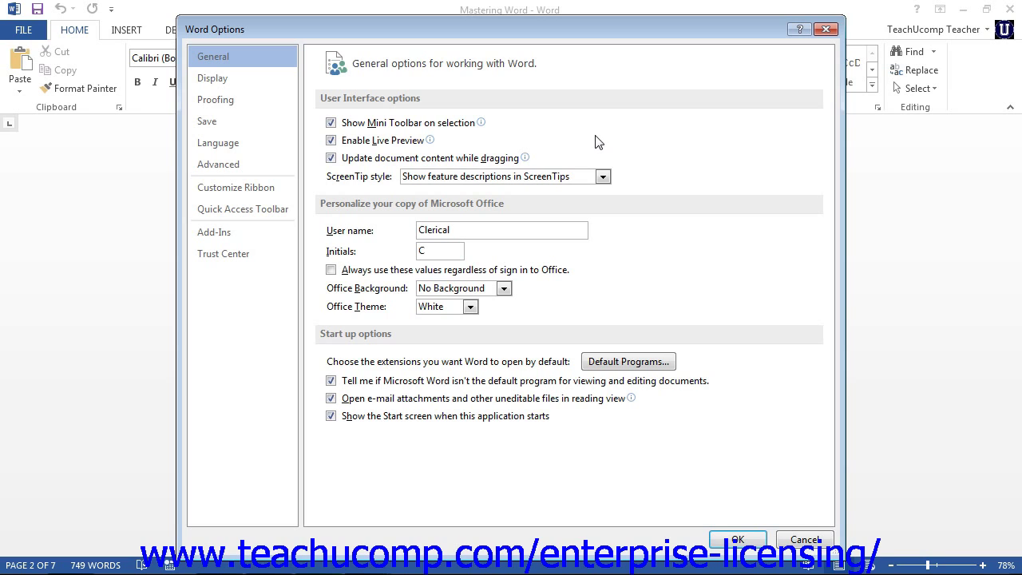
Step: In Customize Ribbon, list commands from Macros and keep Main Tabs as the tab set
click(266, 190)
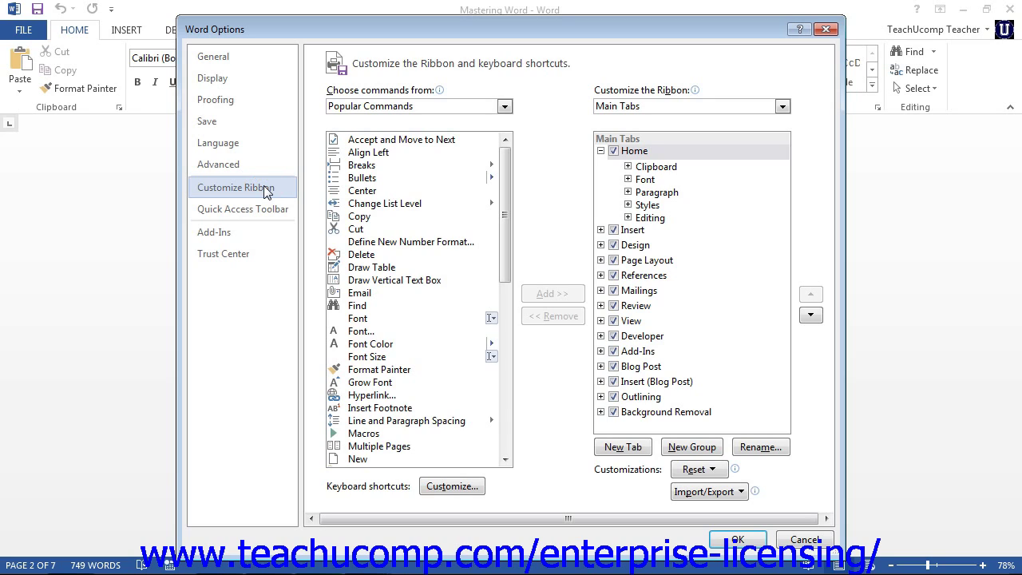
click(507, 108)
click(468, 169)
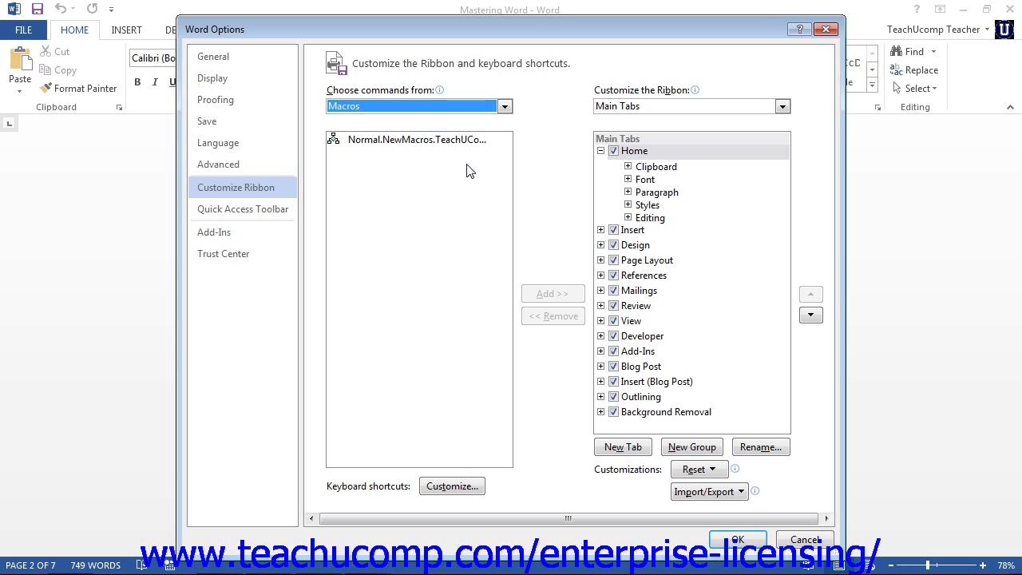
click(782, 106)
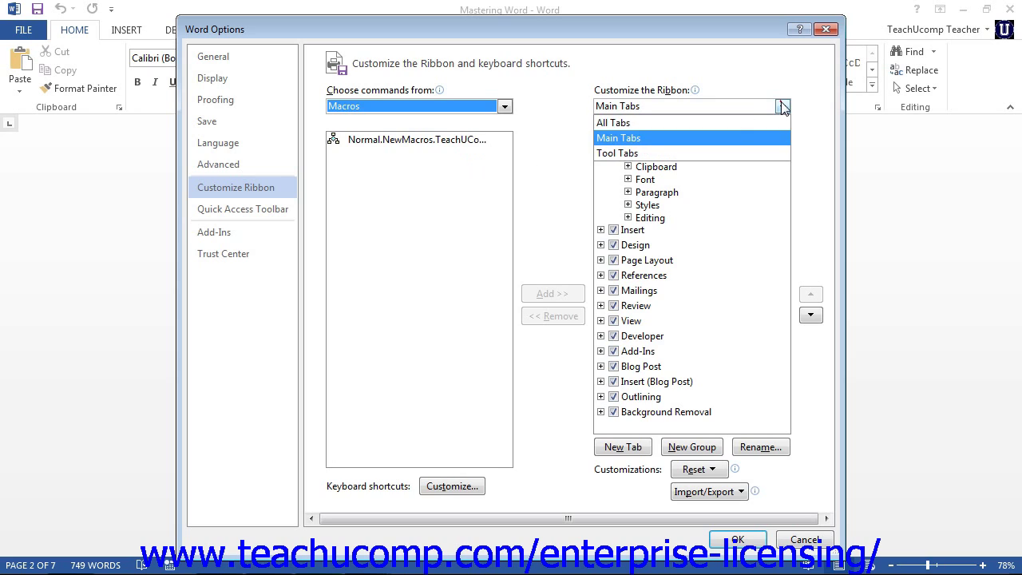
click(723, 138)
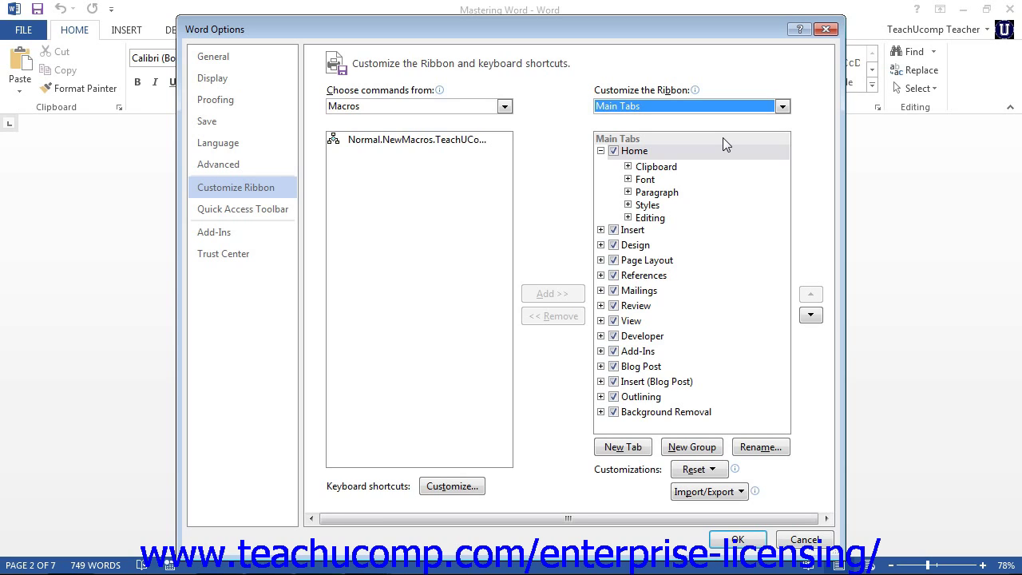
Step: Peek into the Insert and Design tab groups, then select the Home tab as the target
click(601, 230)
click(601, 230)
click(600, 245)
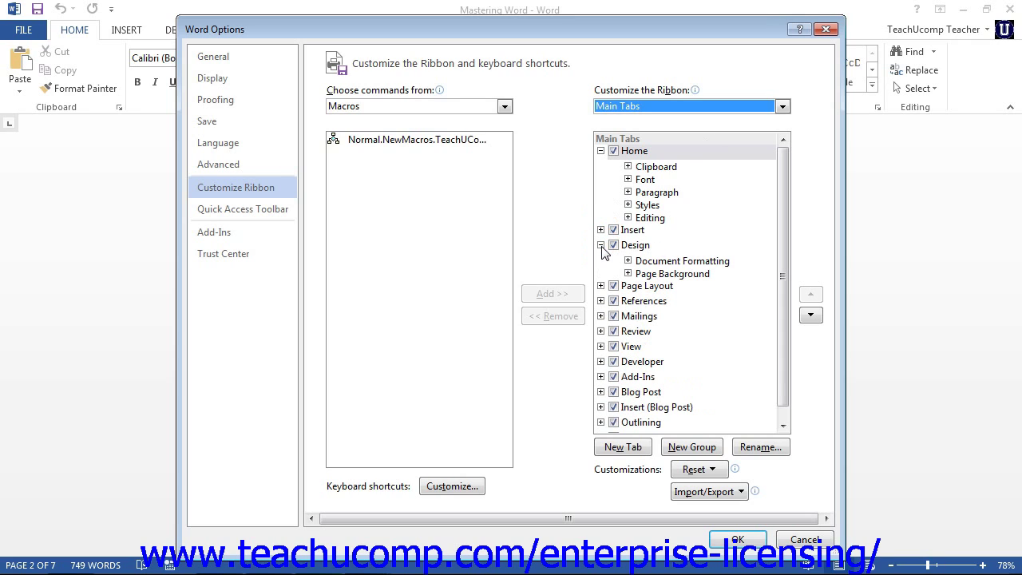
click(600, 245)
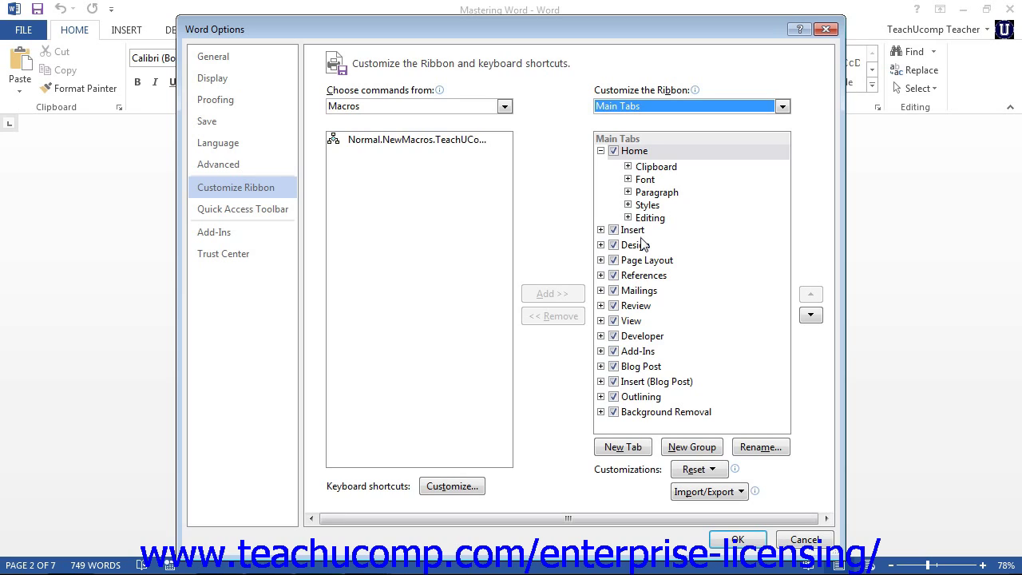
click(655, 152)
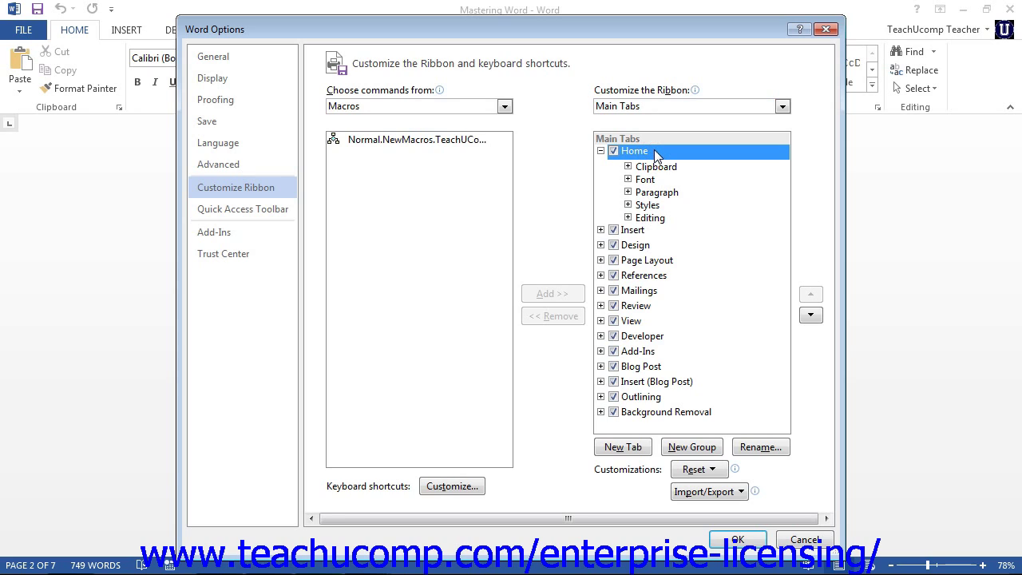
Step: Create a New Group on Home, add Normal.NewMacros.TeachUComp to it, and open Rename for it
click(691, 448)
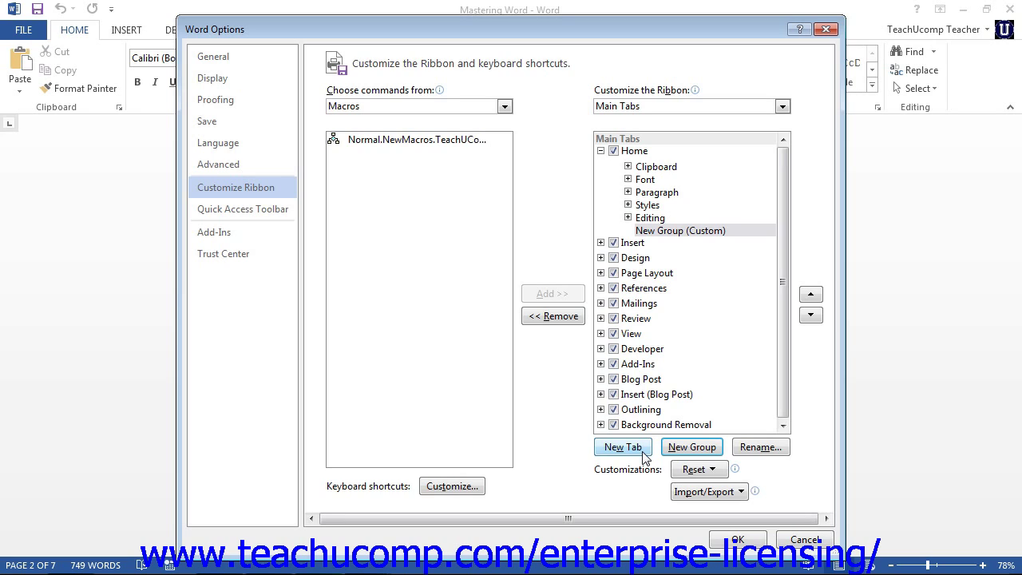
click(687, 231)
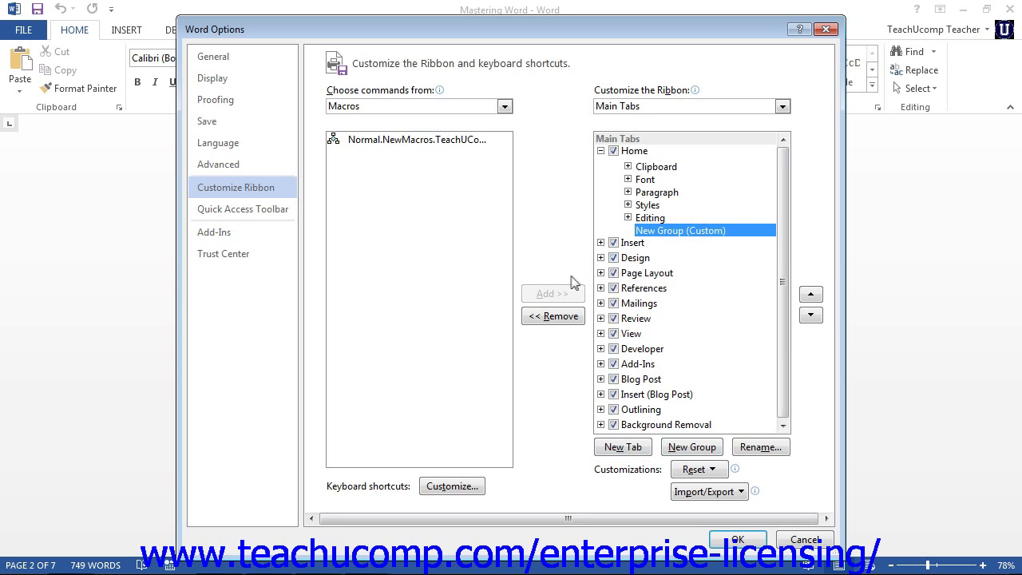
click(449, 143)
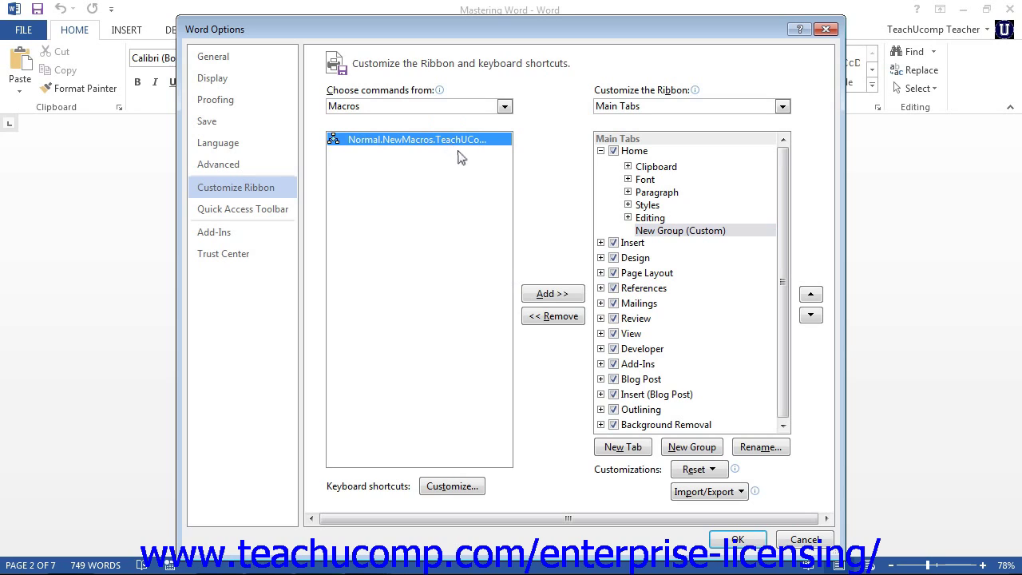
click(548, 292)
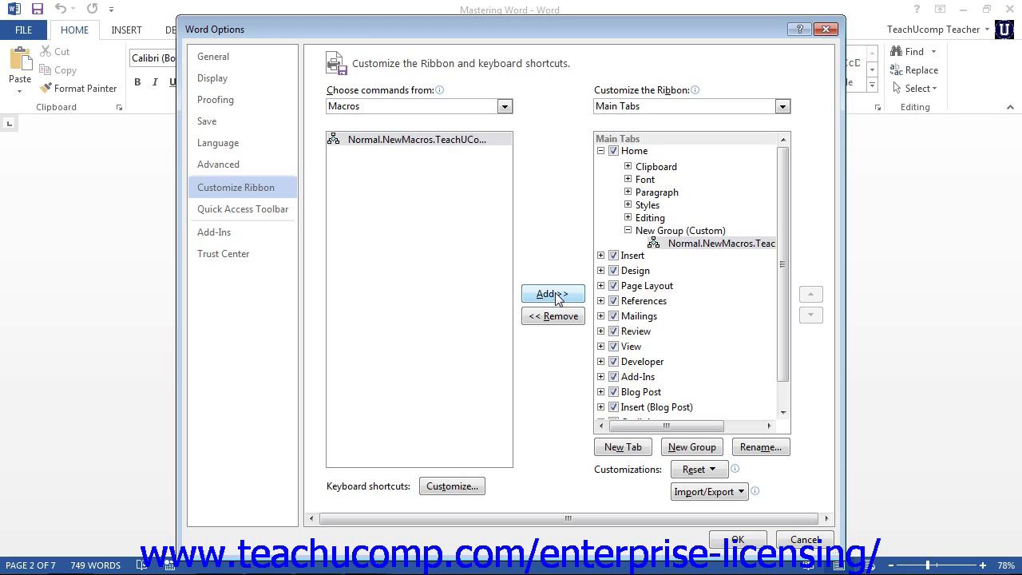
click(701, 241)
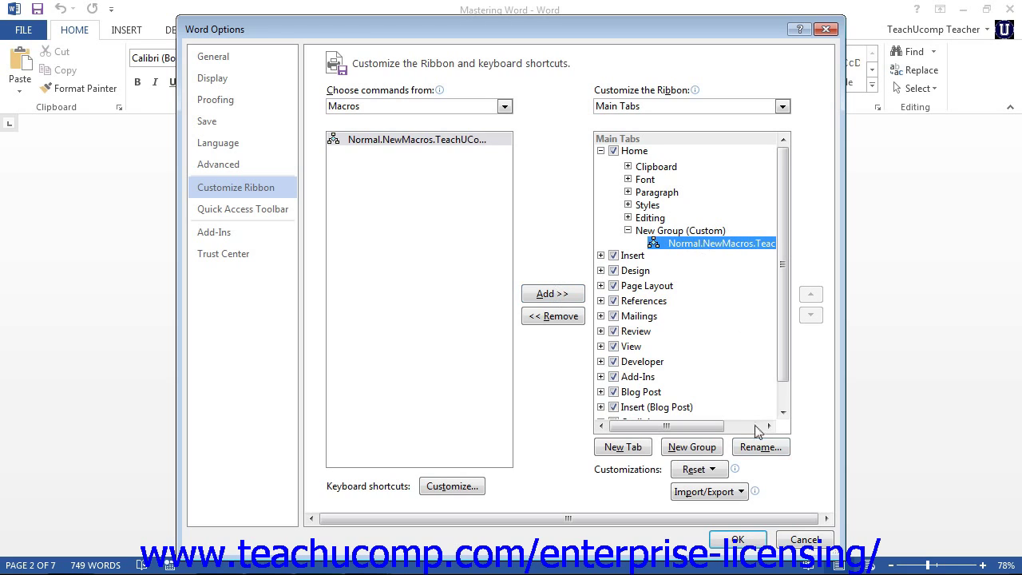
click(763, 448)
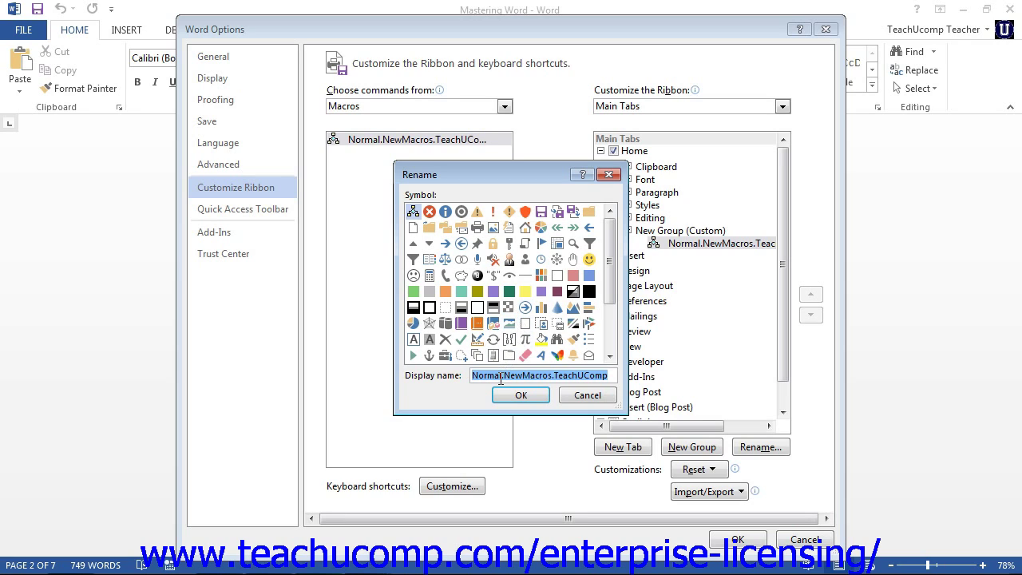
Step: Confirm the Rename dialog, look at Reset choices without resetting, and go to Quick Access Toolbar settings
click(546, 395)
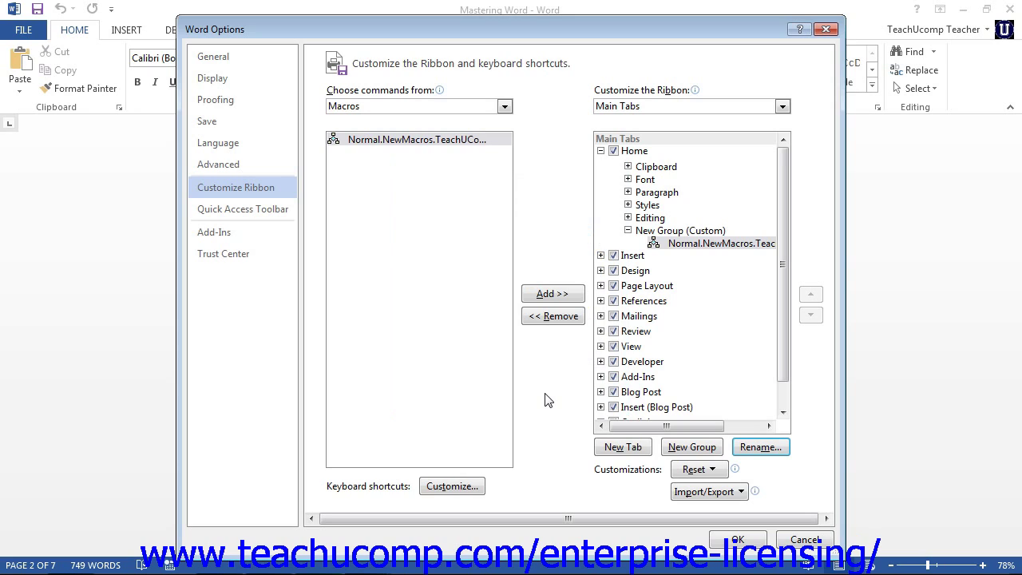
click(692, 473)
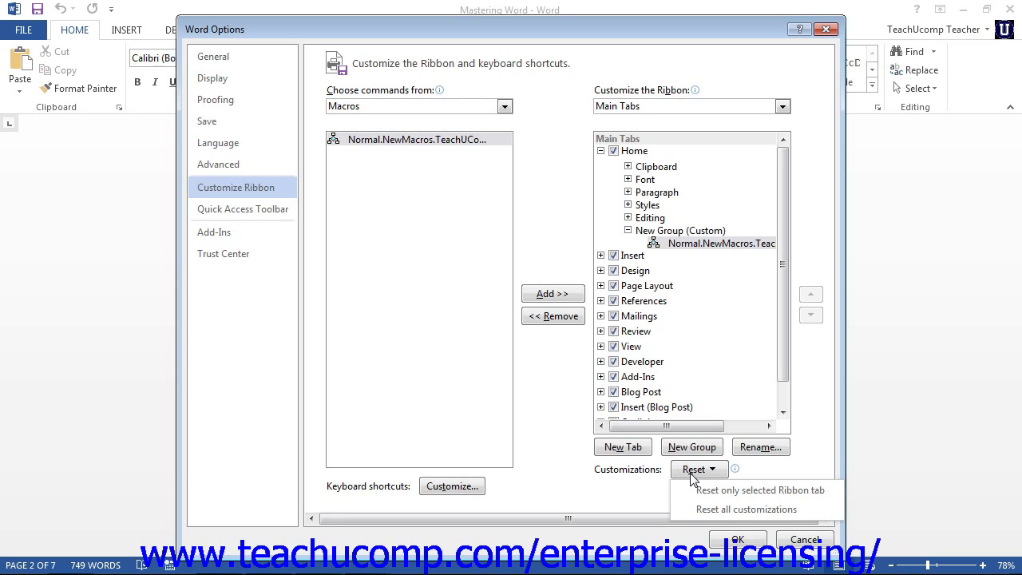
click(692, 473)
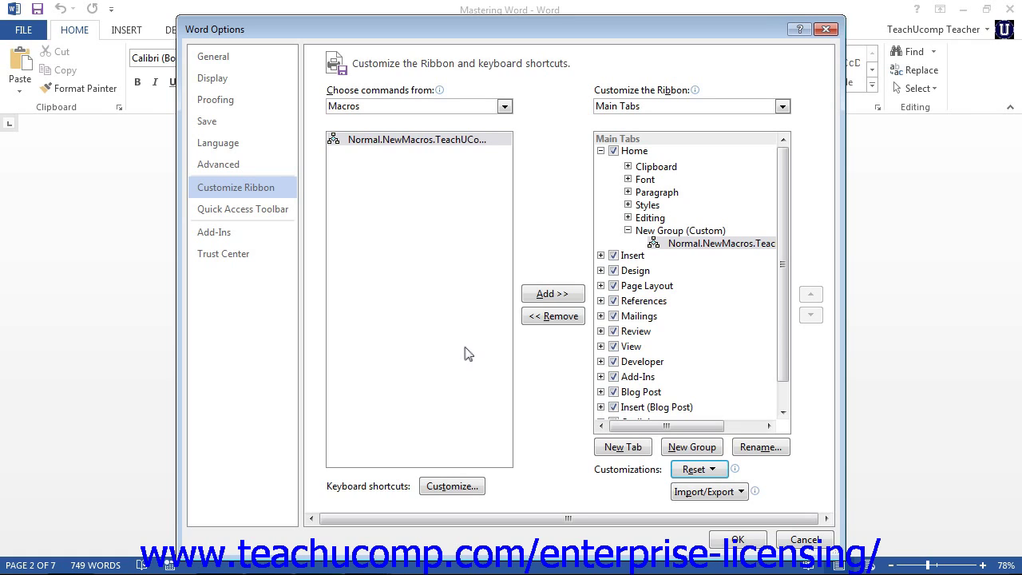
click(272, 213)
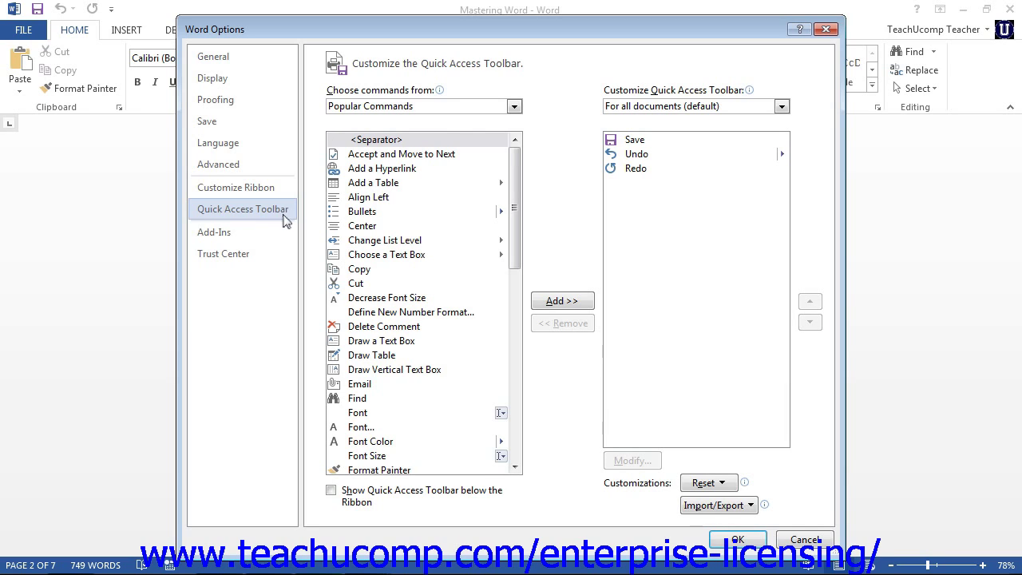
Step: Add the Normal.NewMacros.TeachUComp macro from the Macros list to the Quick Access Toolbar
click(514, 107)
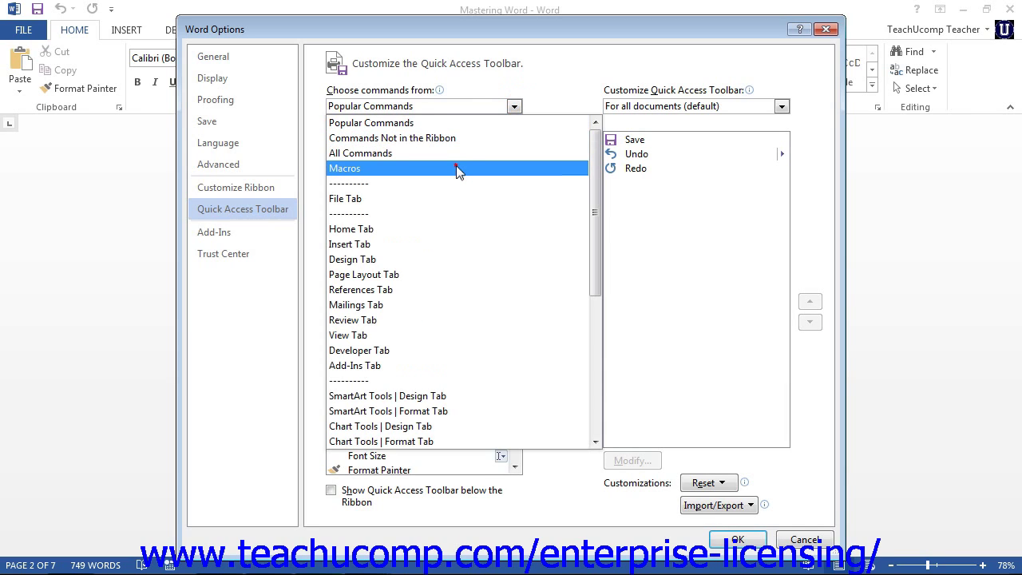
click(459, 169)
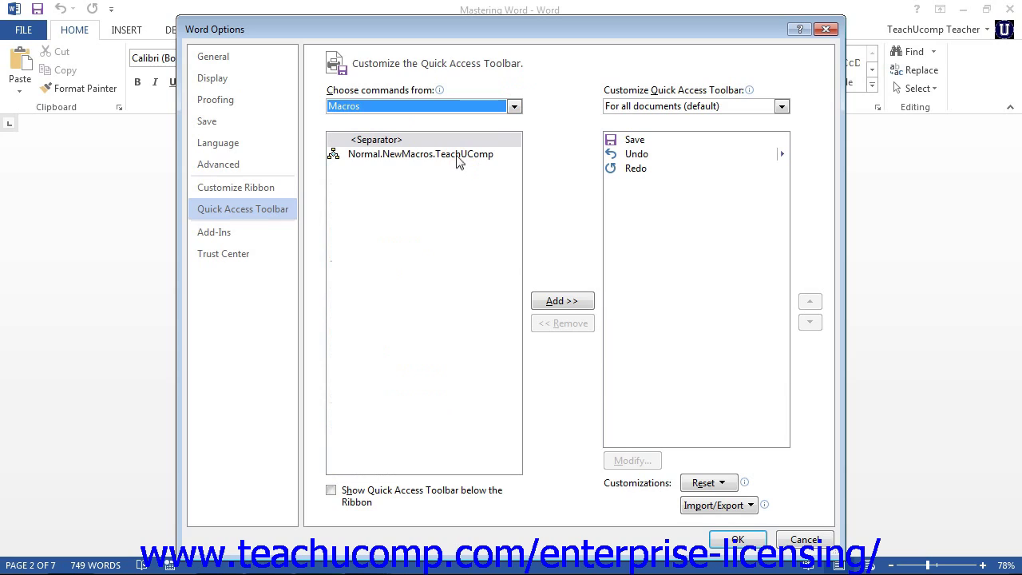
click(457, 158)
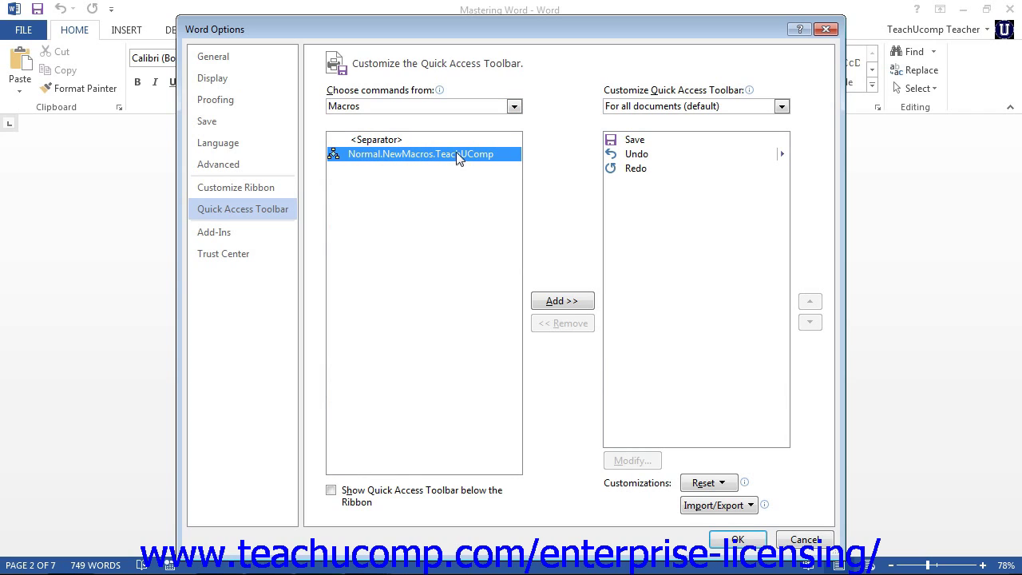
click(563, 308)
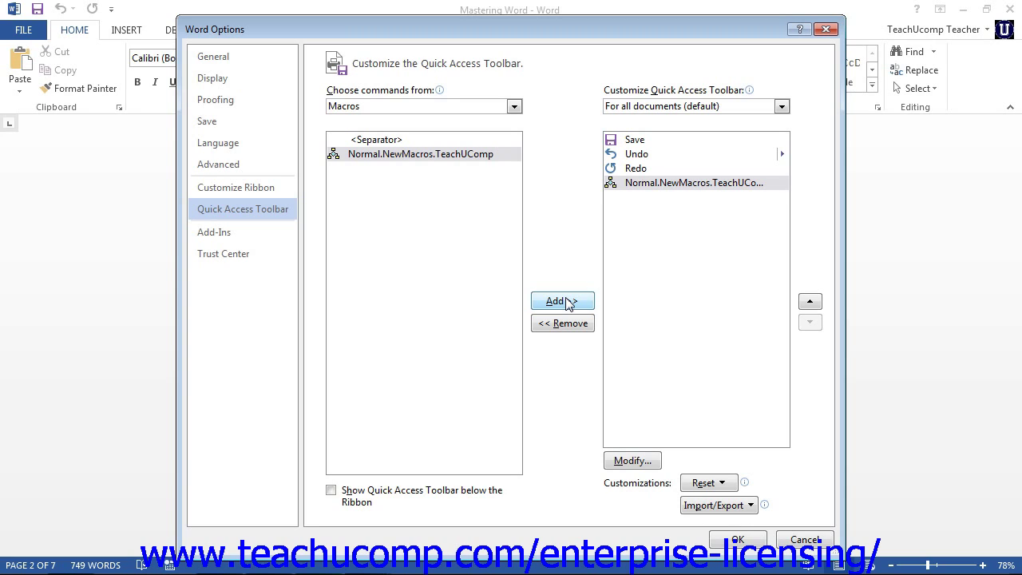
Step: Keep the macro last on the toolbar, after Save, Undo and Redo, and open Modify for it
click(667, 184)
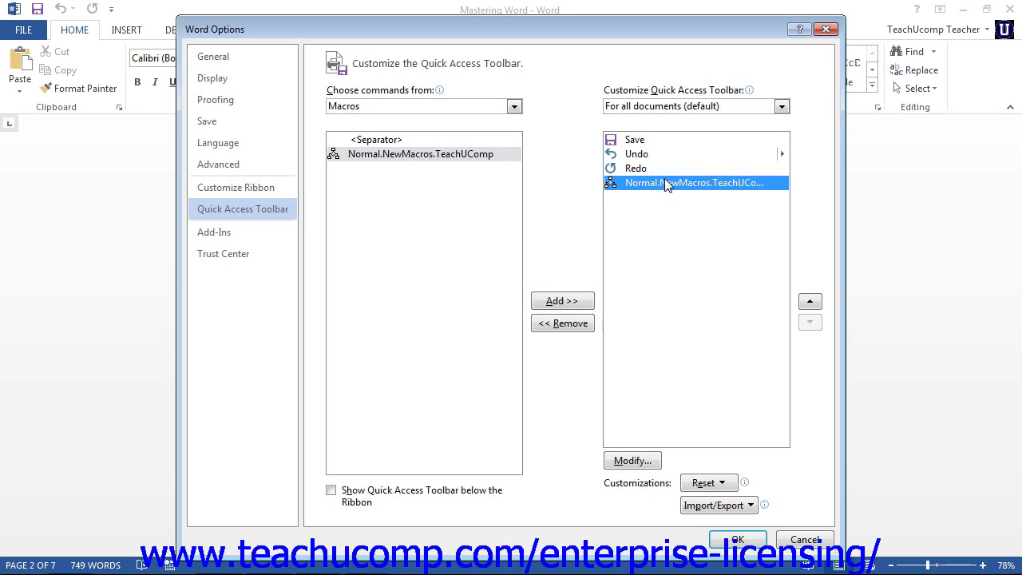
click(811, 301)
click(811, 301)
click(811, 324)
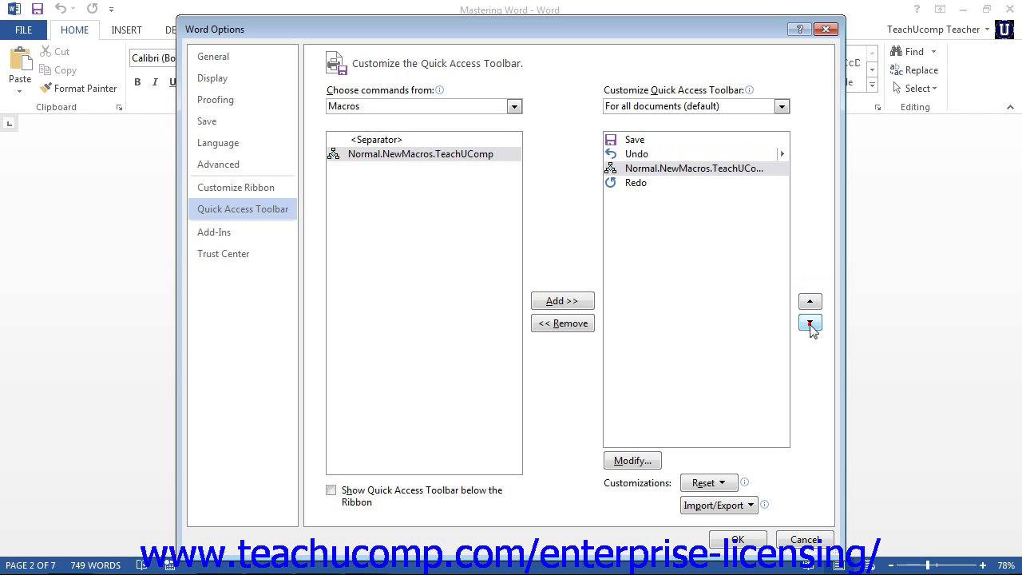
click(811, 323)
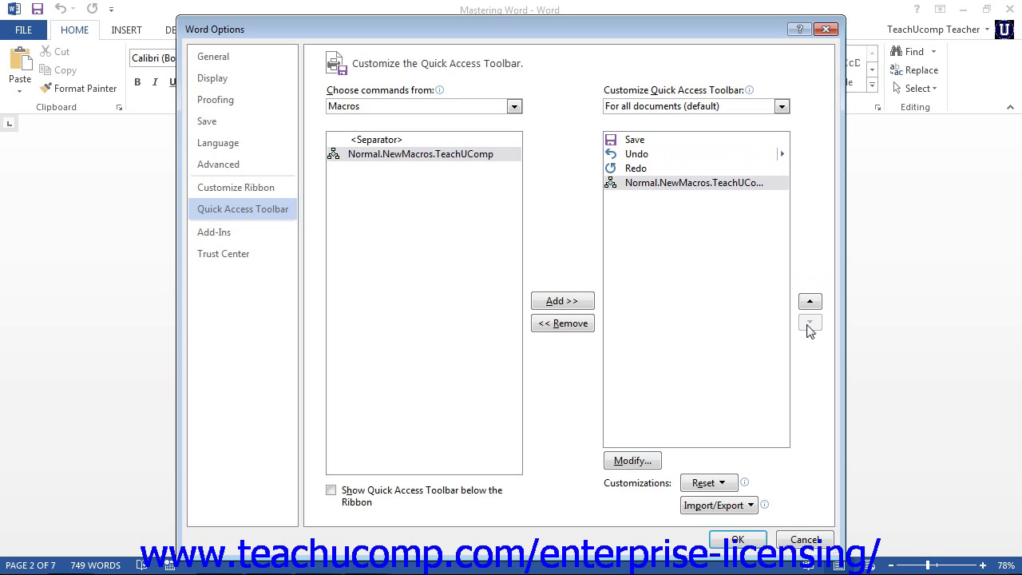
click(701, 184)
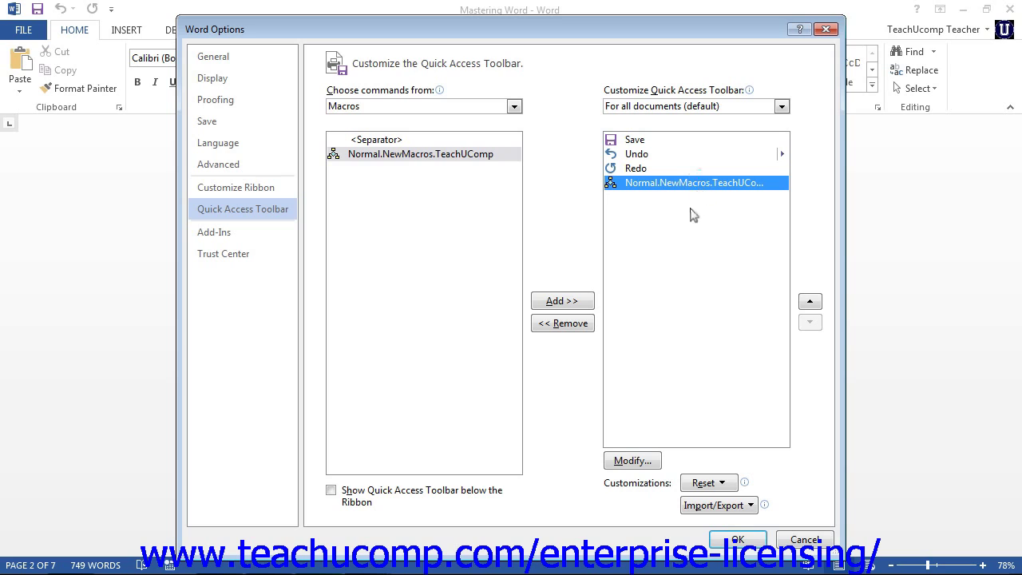
click(634, 461)
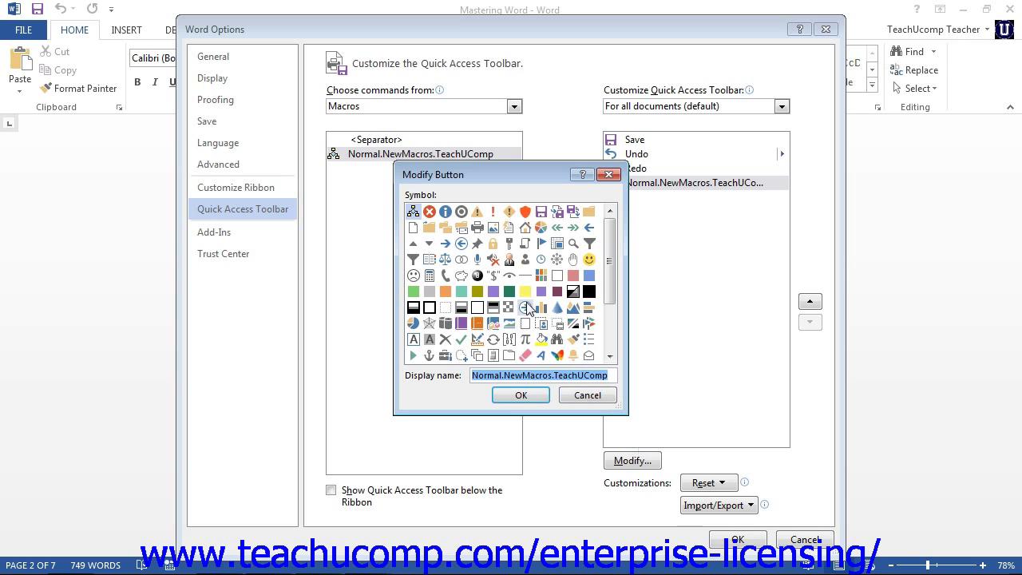
Step: Keep the first symbol and default name for the macro button, then return to Customize Ribbon
click(410, 209)
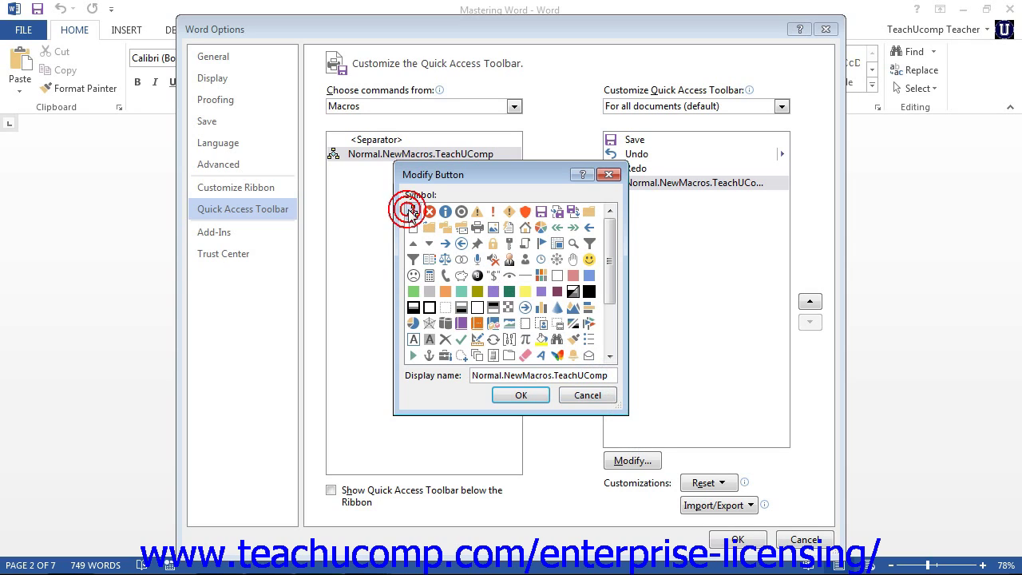
click(533, 394)
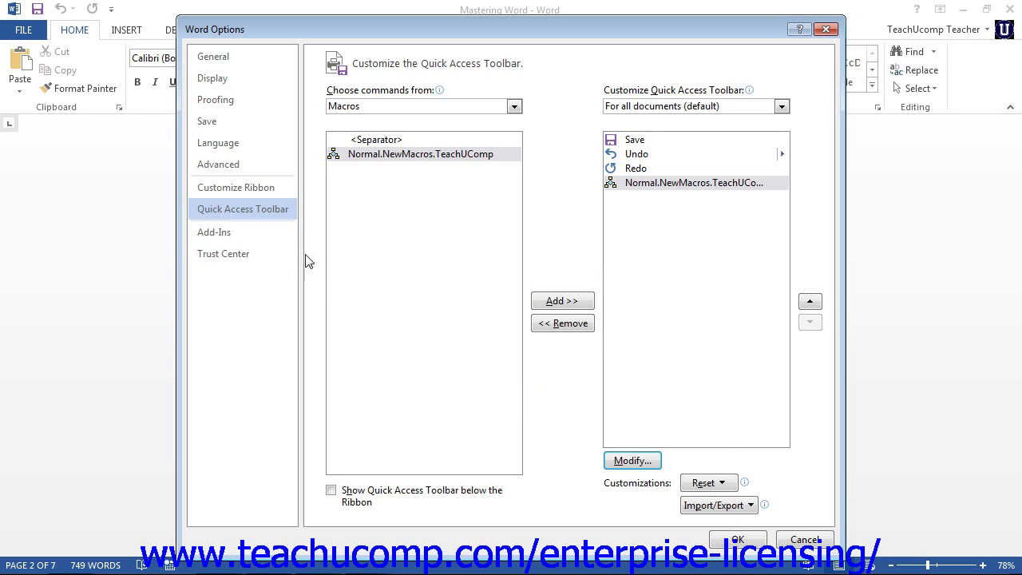
click(273, 187)
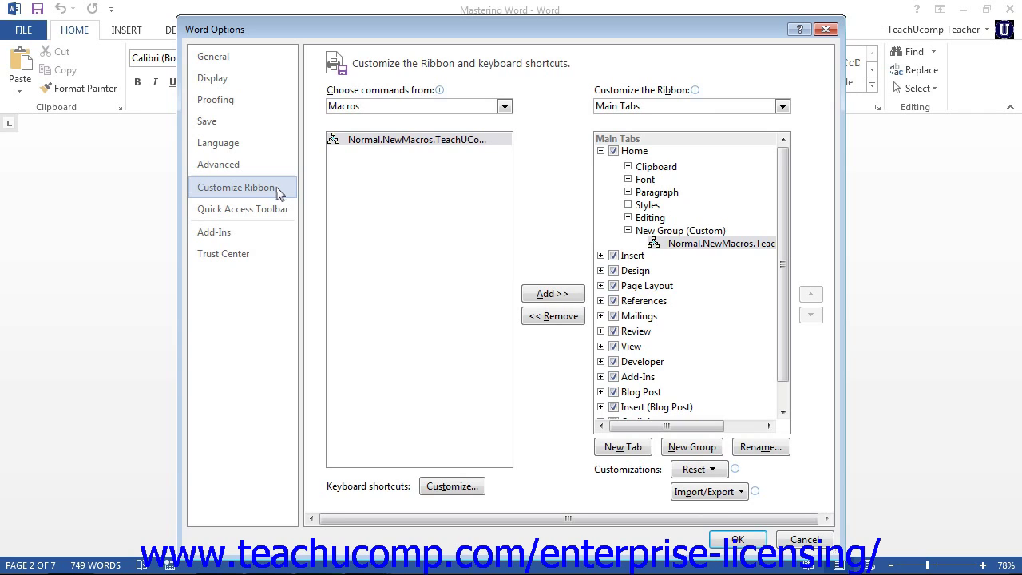
Step: Open the Customize Keyboard dialog for keyboard shortcuts
click(431, 493)
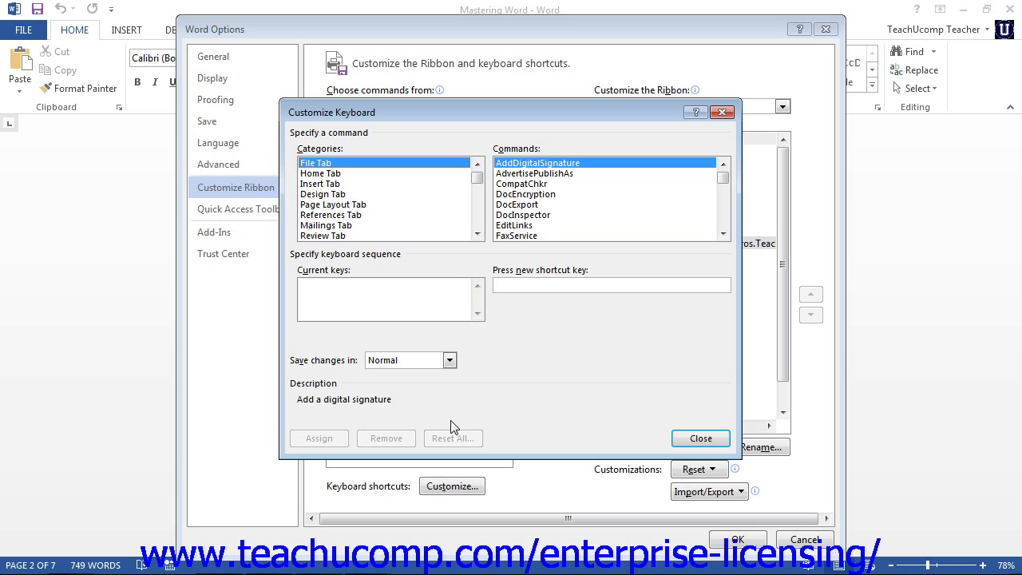
Step: Assign Alt+Shift+B to the TeachUComp macro in the Macros category and close the dialog
drag(482, 184, 486, 227)
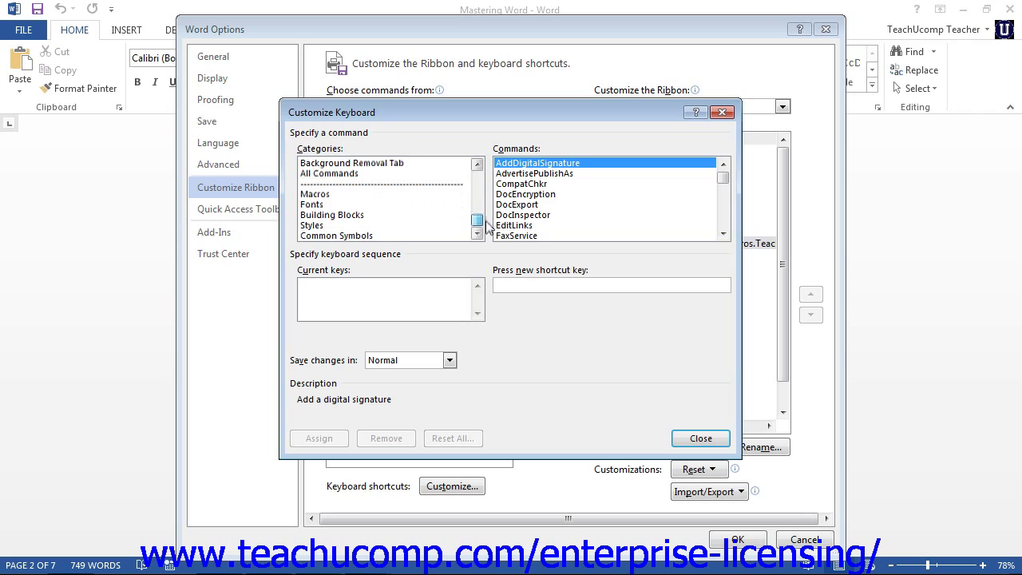
click(398, 196)
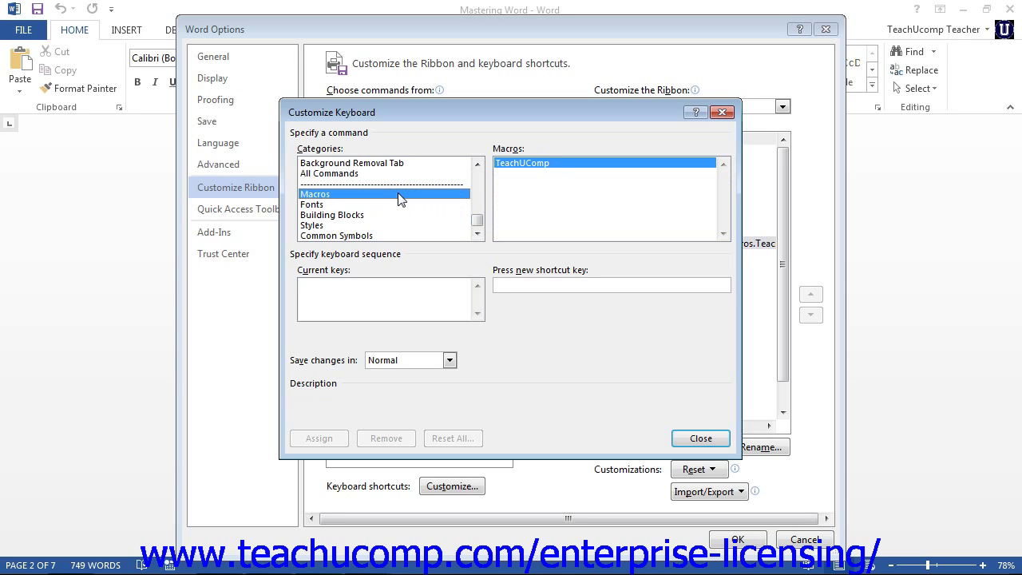
click(527, 165)
click(538, 284)
key(alt+shift+3)
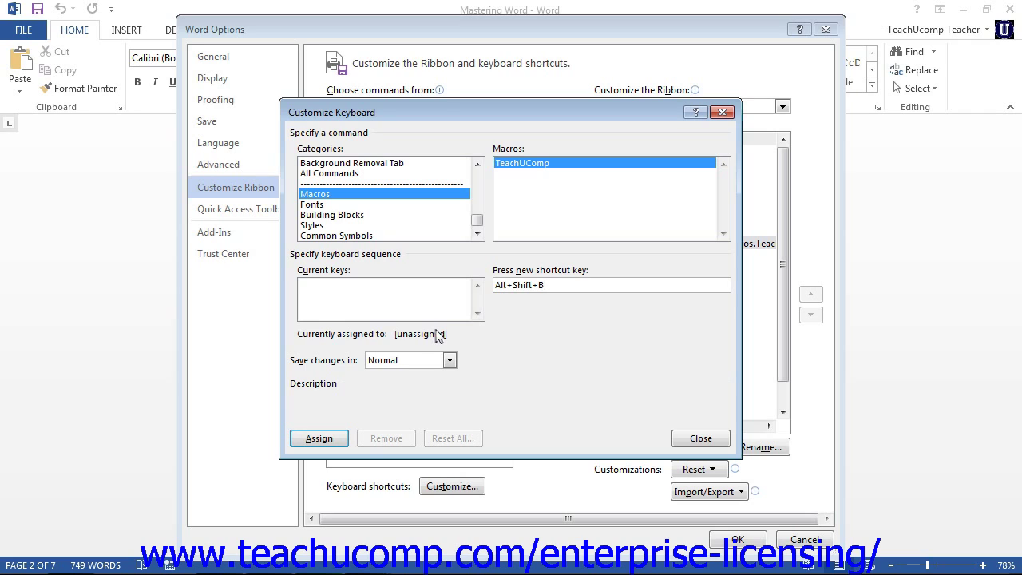
click(323, 439)
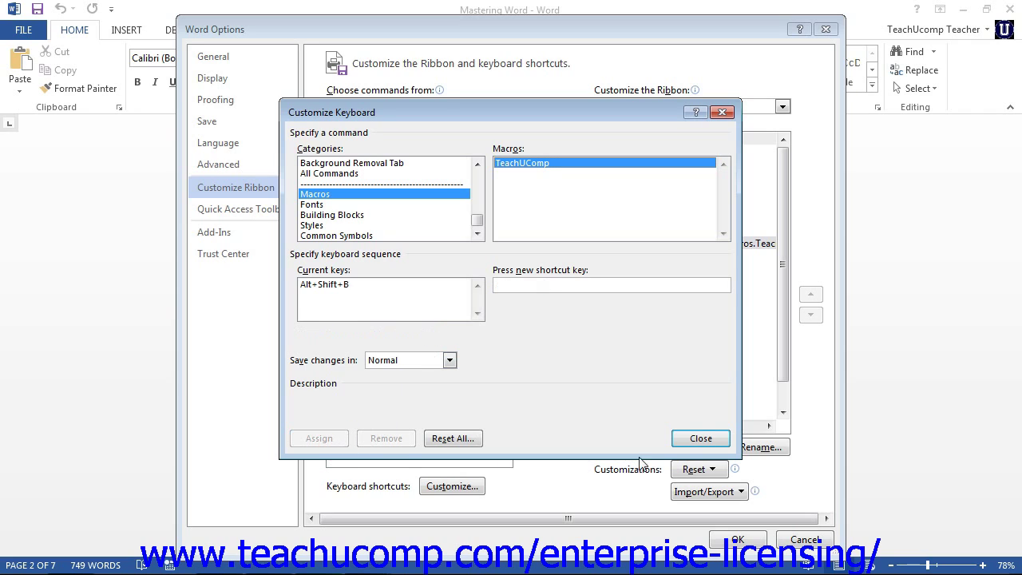
click(696, 435)
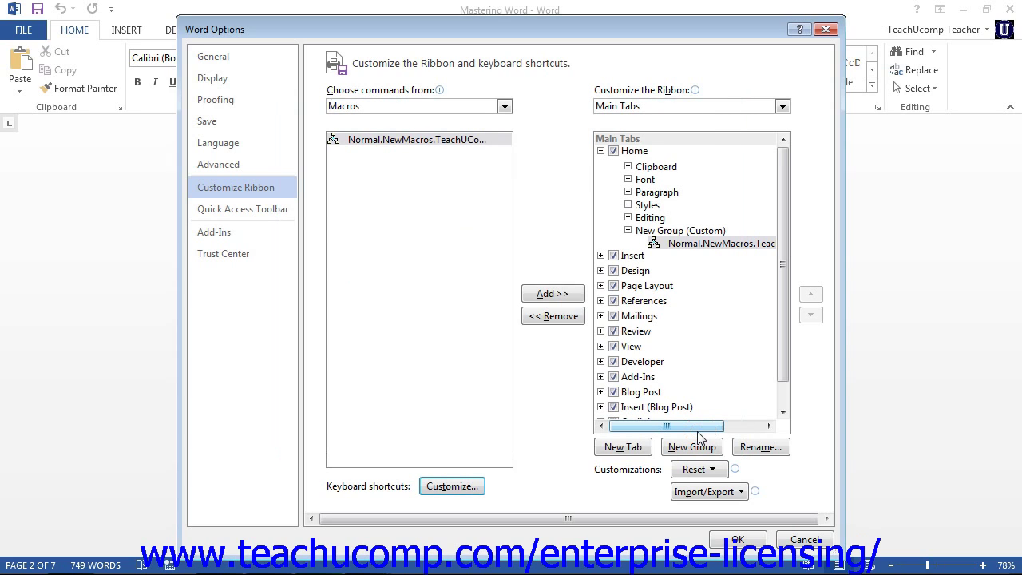